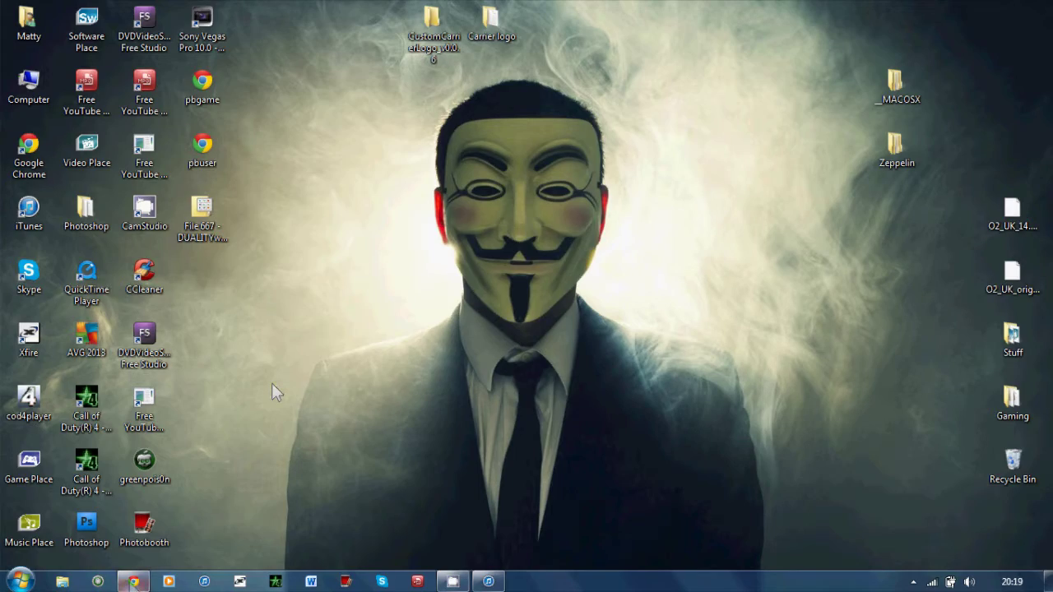
- Switch to Chrome, view the download page of the first carrier logo pack in the [Zepplin] Carrier Logos thread, and minimise the browser
{"action": "mouse_move", "coordinate": [134, 582]}
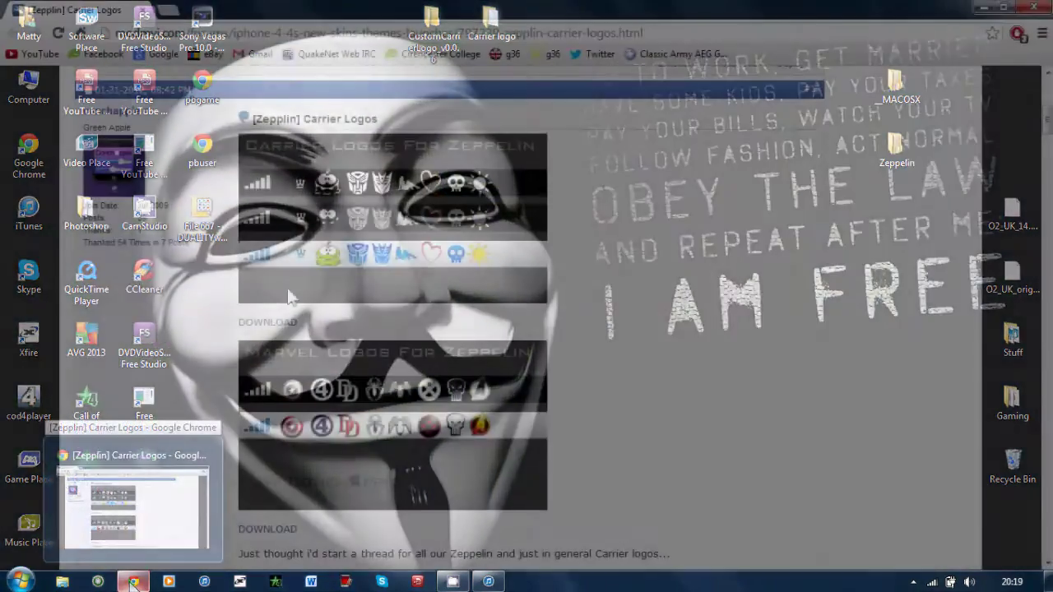
{"action": "left_click", "coordinate": [135, 506]}
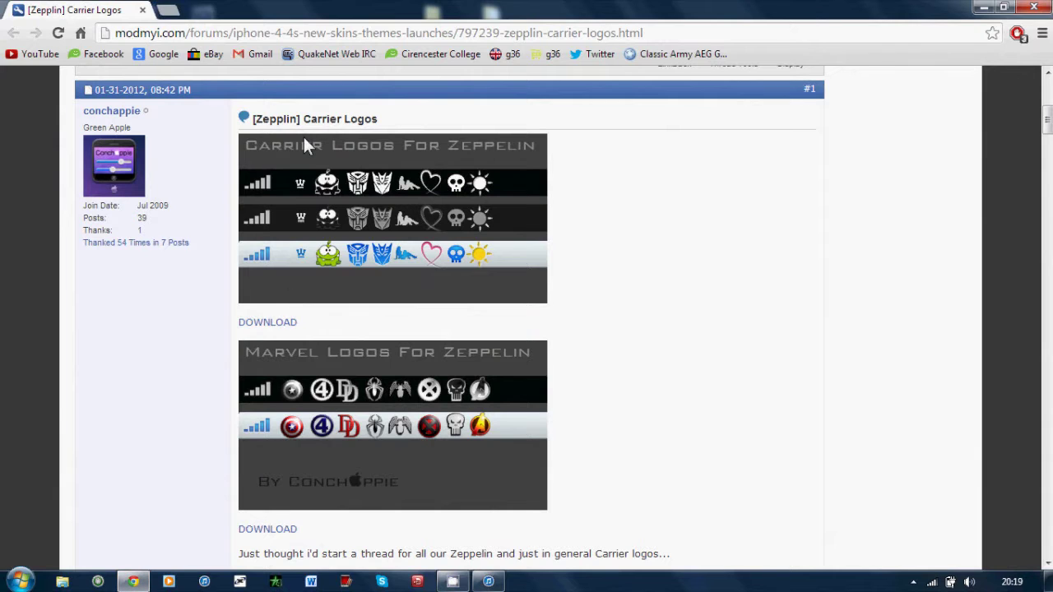
{"action": "left_click", "coordinate": [278, 324]}
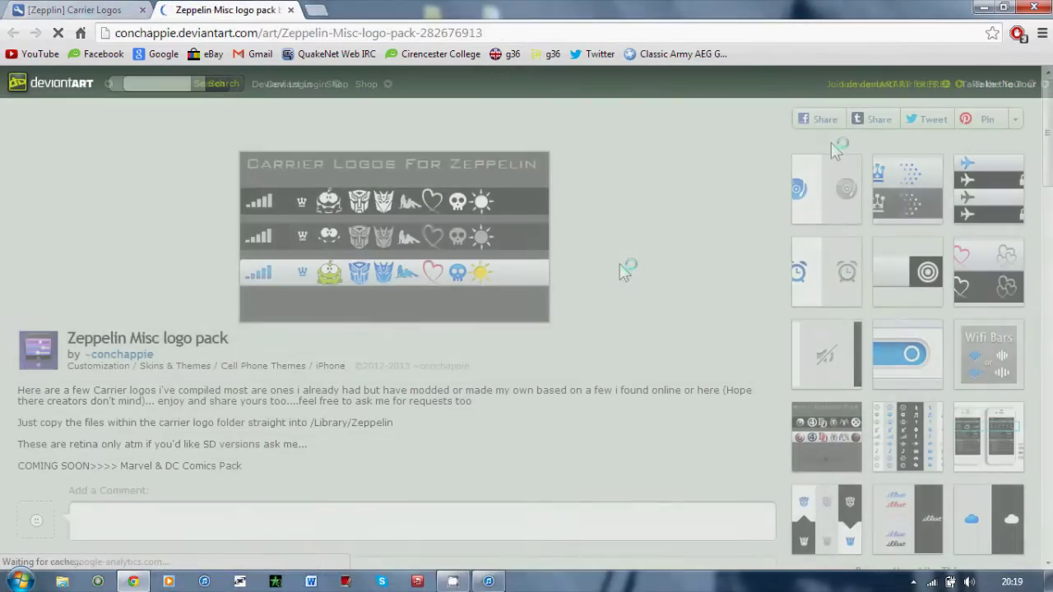
{"action": "scroll", "coordinate": [751, 379], "scroll_direction": "down", "scroll_amount": 4}
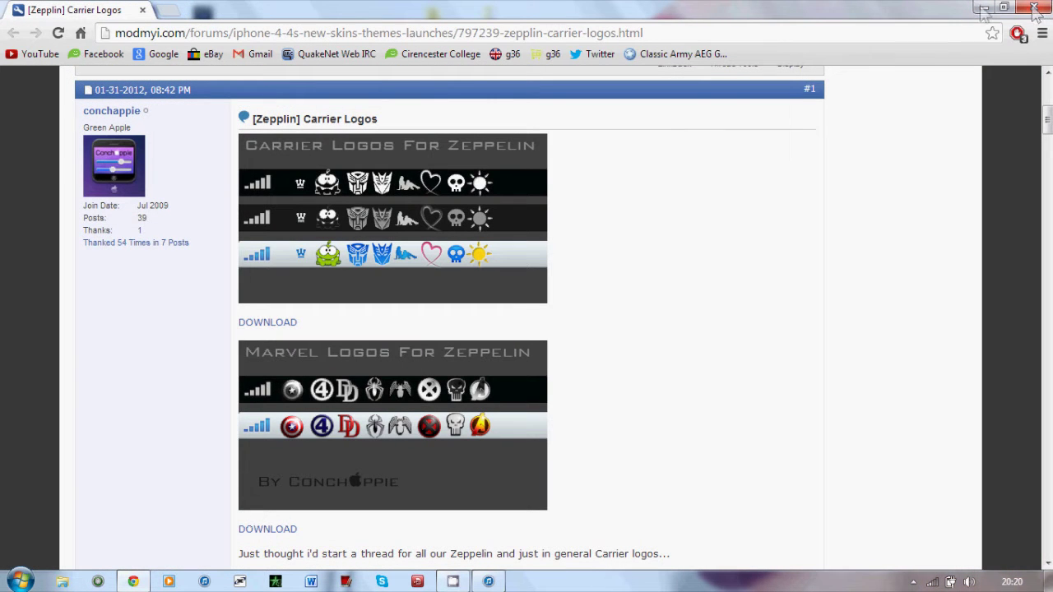
{"action": "left_click", "coordinate": [984, 8]}
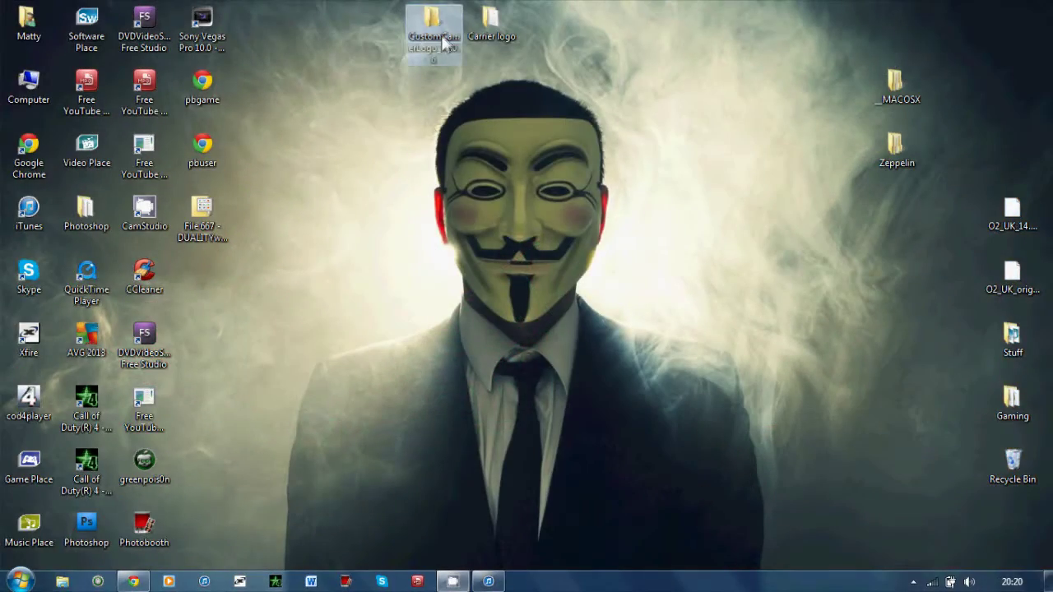
- In the CustomCarrierLogo_v0.0.6 desktop folder, set the CustomCarrierLogo application to run in compatibility mode for Windows XP (Service Pack 3)
{"action": "left_click", "coordinate": [442, 35]}
{"action": "double_click", "coordinate": [441, 35]}
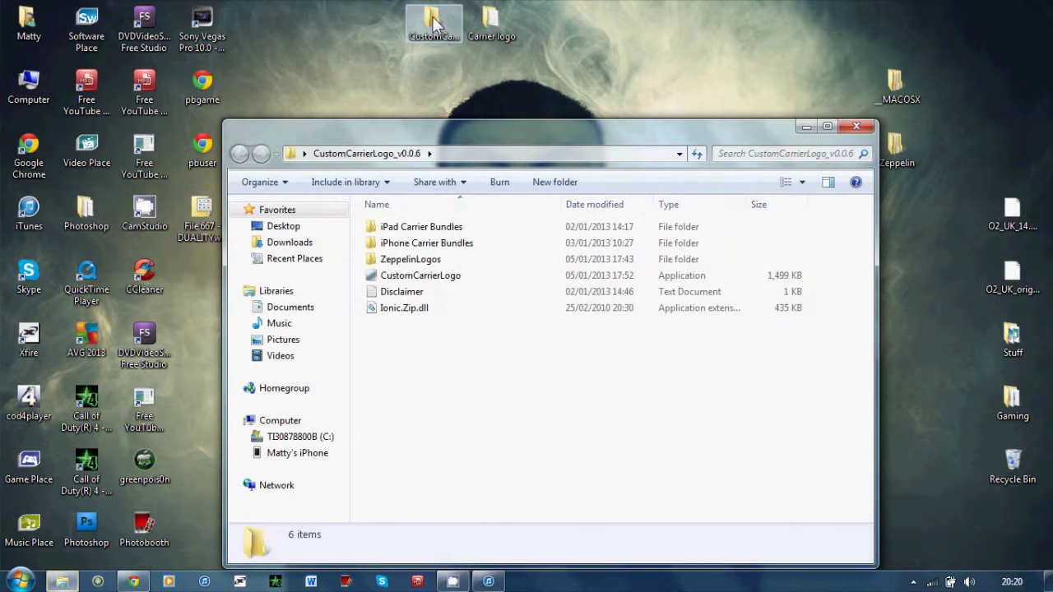
{"action": "left_click", "coordinate": [453, 279]}
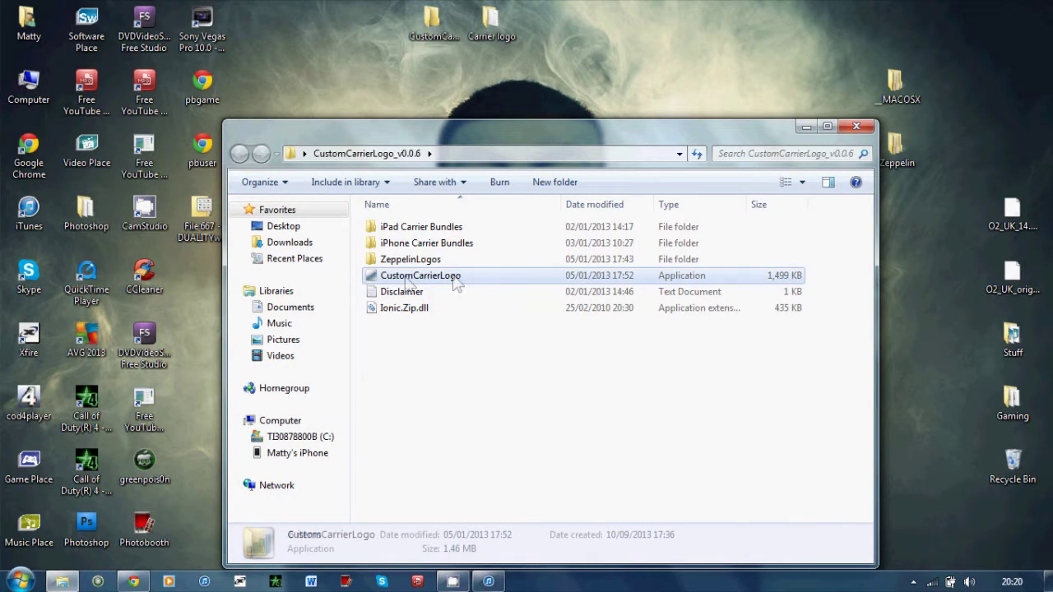
{"action": "right_click", "coordinate": [453, 278]}
{"action": "left_click", "coordinate": [500, 559]}
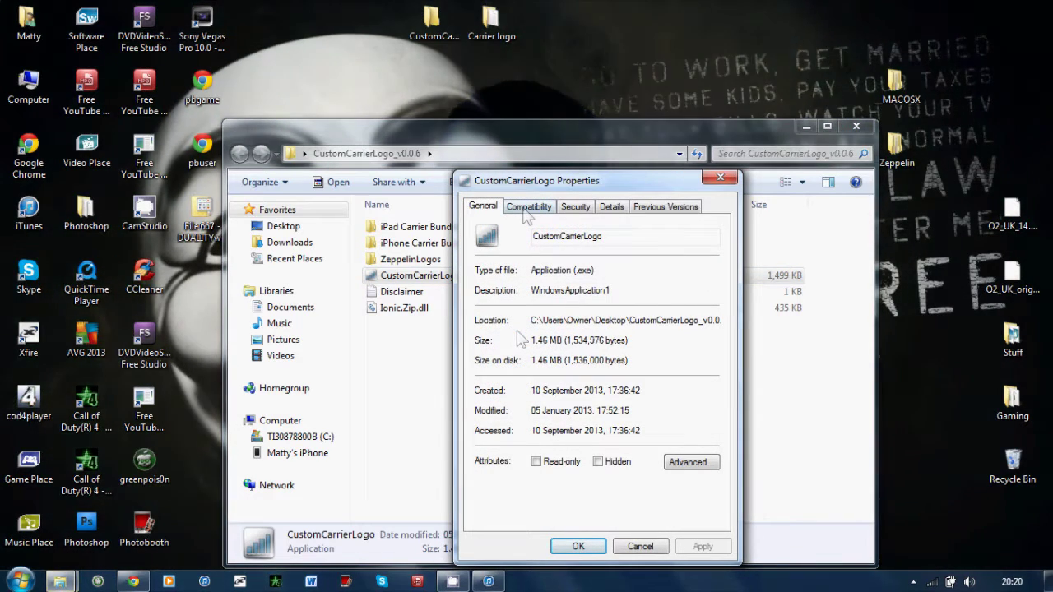
{"action": "left_click", "coordinate": [525, 211]}
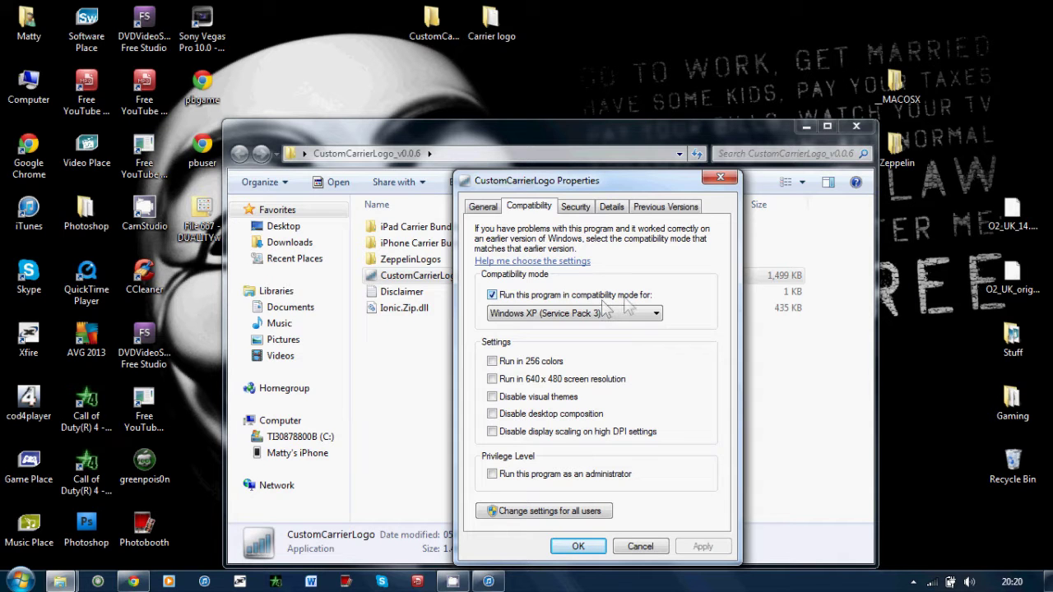
{"action": "left_click", "coordinate": [640, 317]}
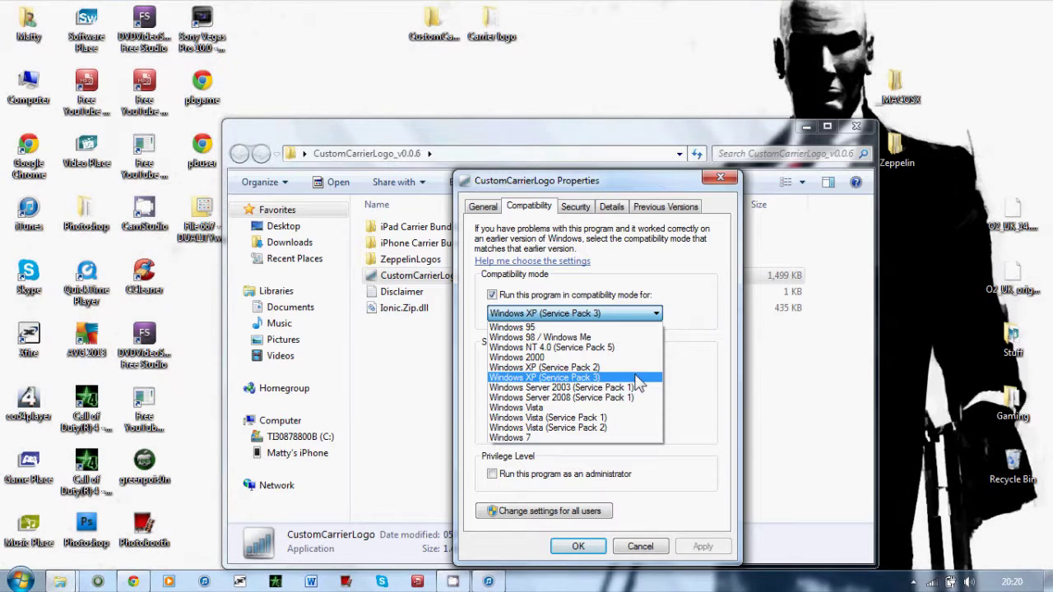
{"action": "left_click", "coordinate": [636, 379]}
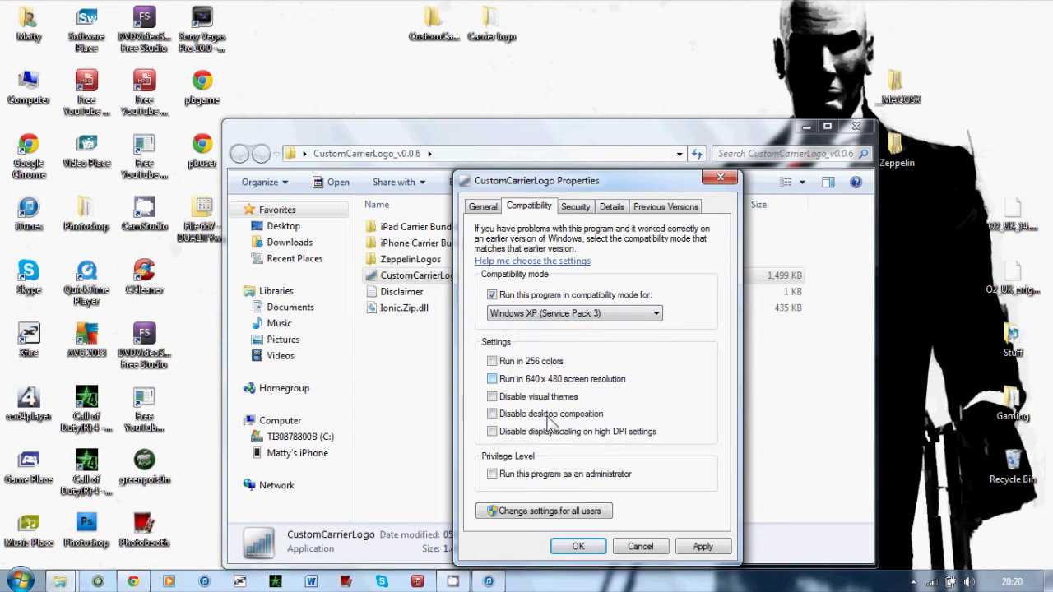
{"action": "left_click", "coordinate": [566, 549]}
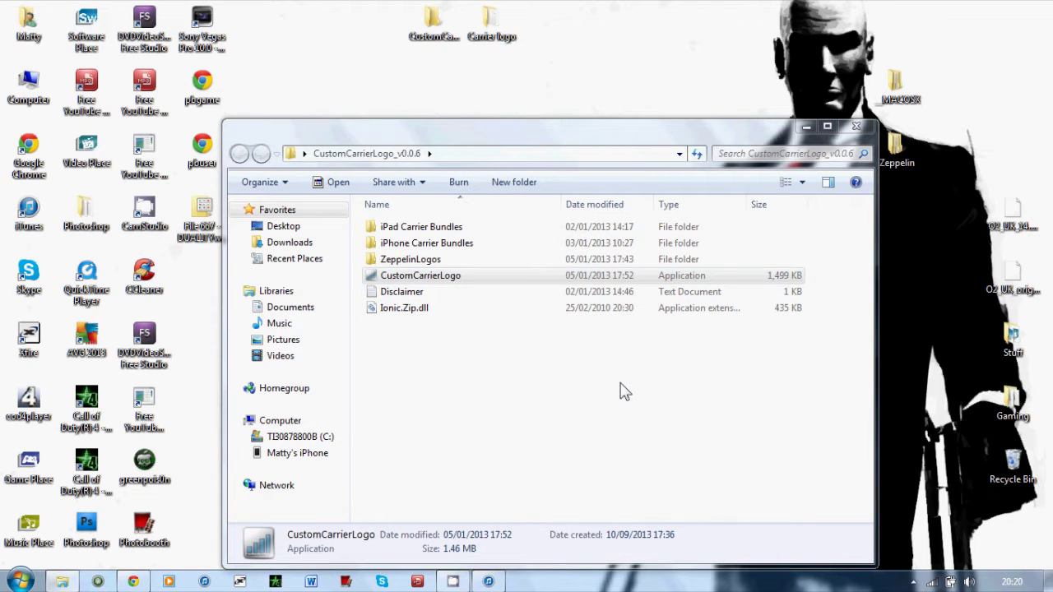
- Launch CustomCarrierLogo and choose iPhone as the device in the bundle configuration
{"action": "key", "text": "Return"}
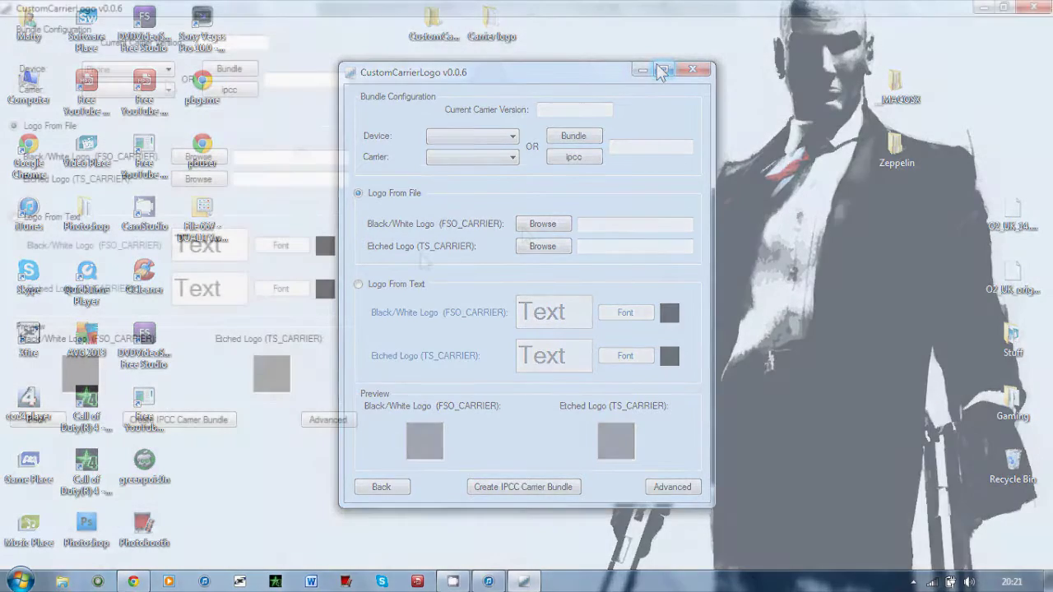
{"action": "left_click", "coordinate": [163, 74]}
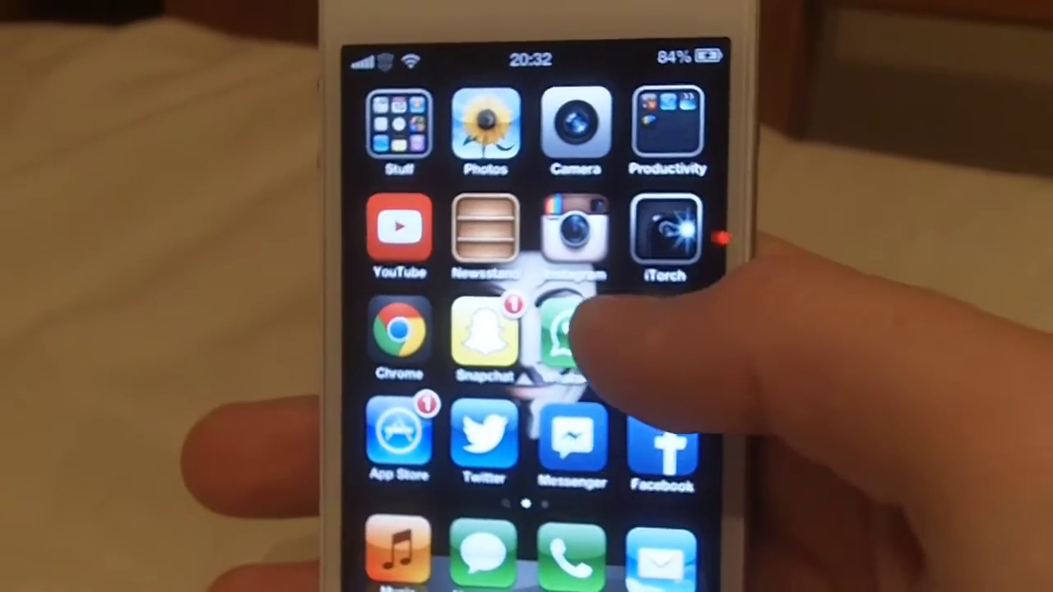
{"action": "left_click", "coordinate": [660, 329]}
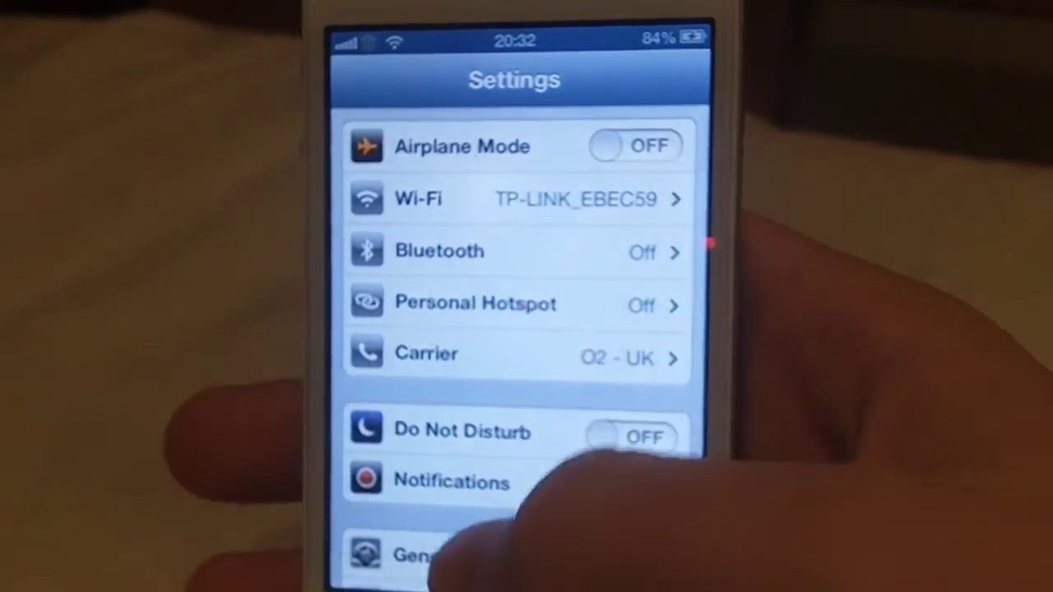
{"action": "left_click", "coordinate": [444, 561]}
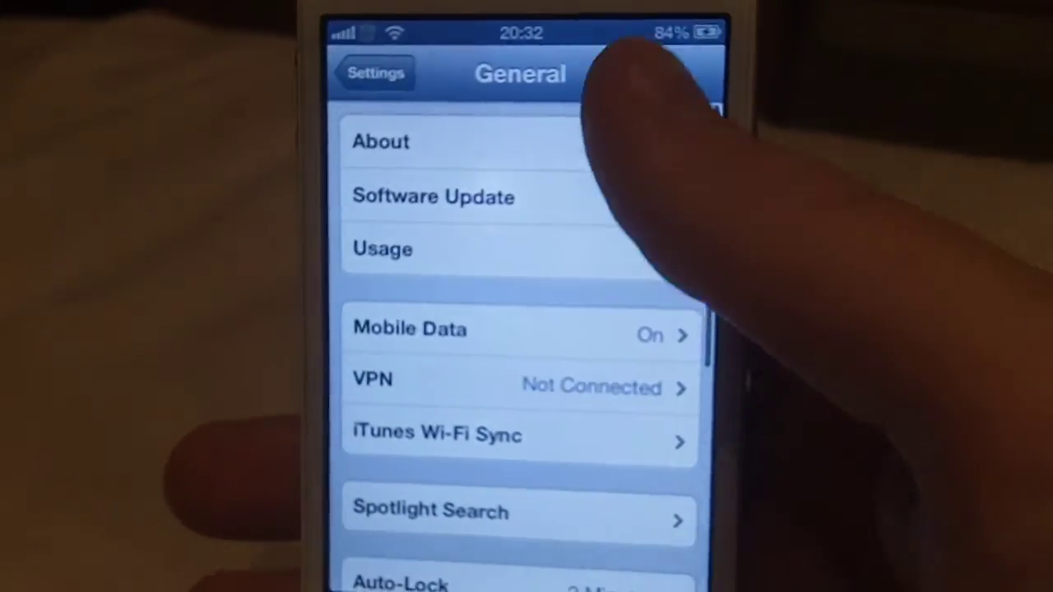
{"action": "left_click", "coordinate": [600, 135]}
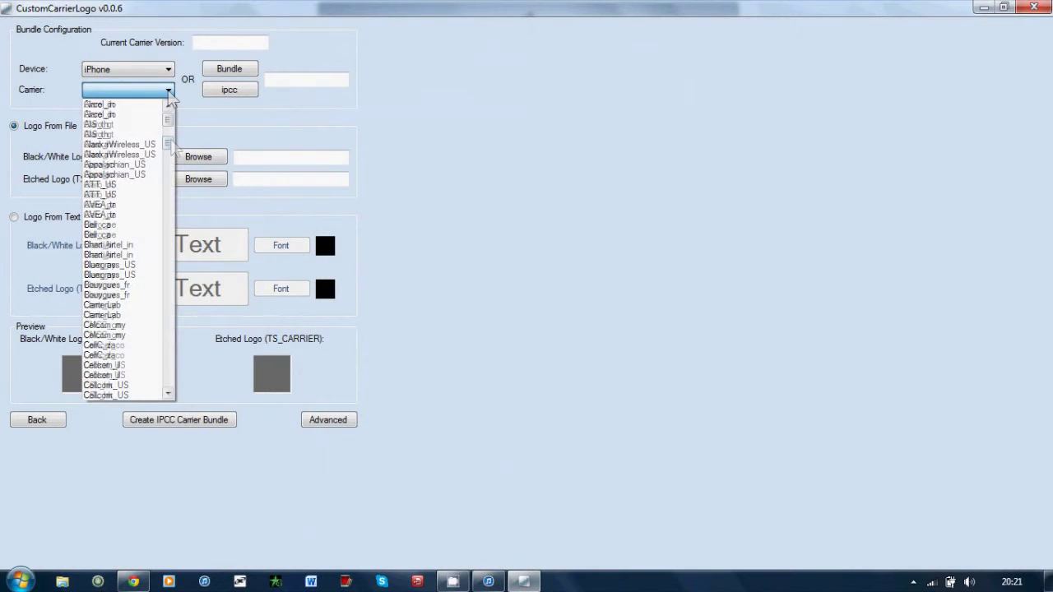
- Choose O2_UK as the carrier in the bundle configuration
{"action": "left_click_drag", "start_coordinate": [168, 121], "coordinate": [159, 198]}
{"action": "left_click", "coordinate": [156, 194]}
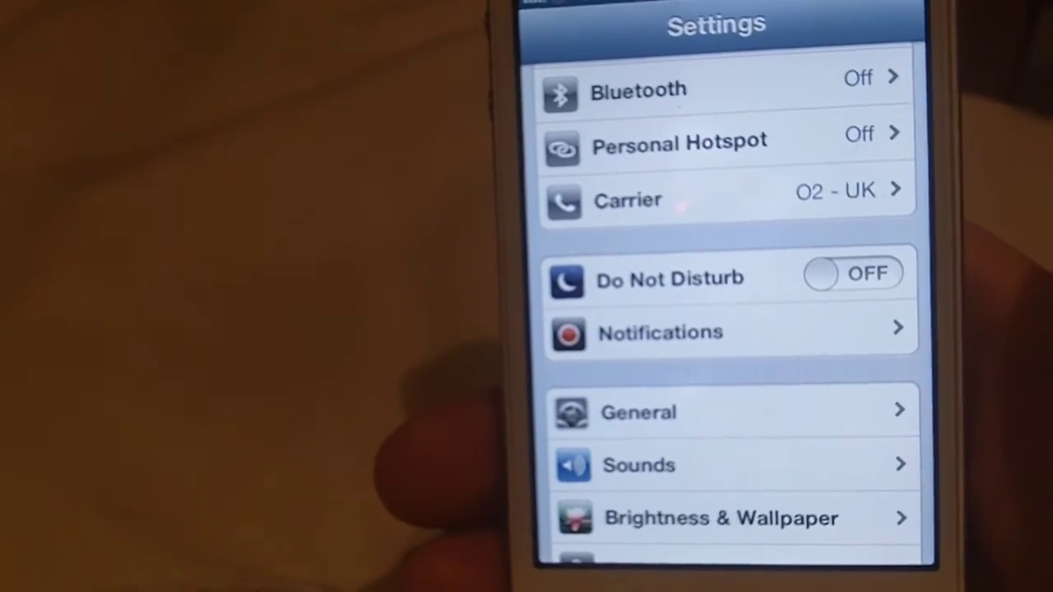
{"action": "left_click", "coordinate": [839, 423]}
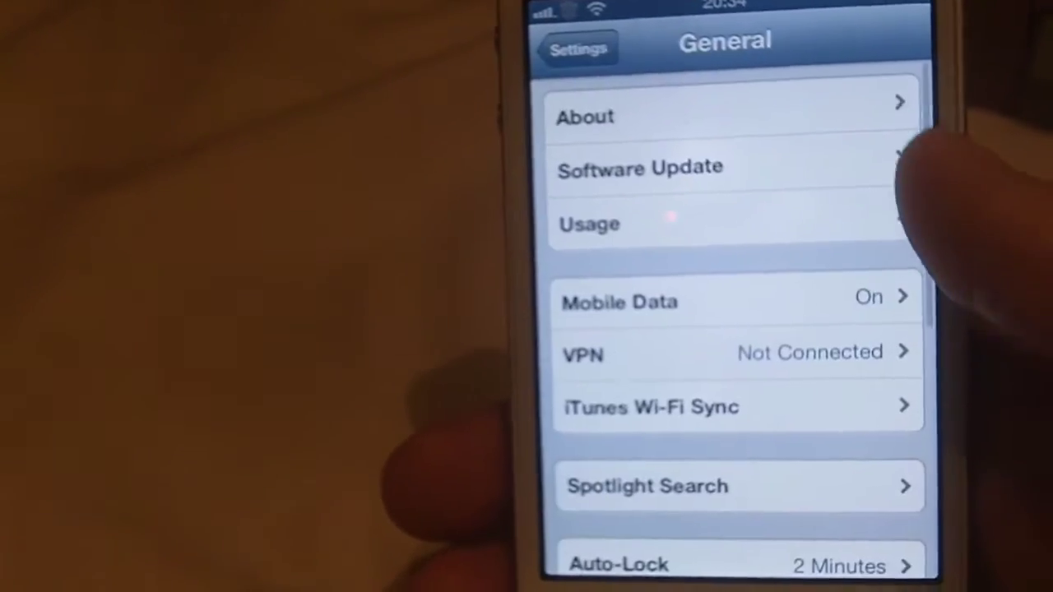
{"action": "left_click", "coordinate": [962, 111]}
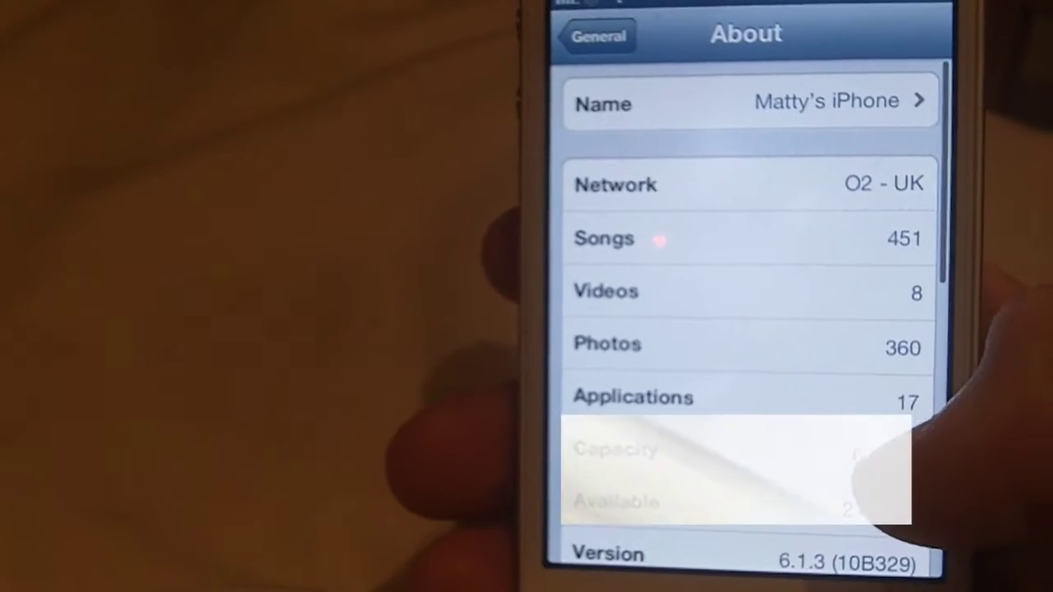
{"action": "scroll", "coordinate": [896, 247], "scroll_direction": "down", "scroll_amount": 3}
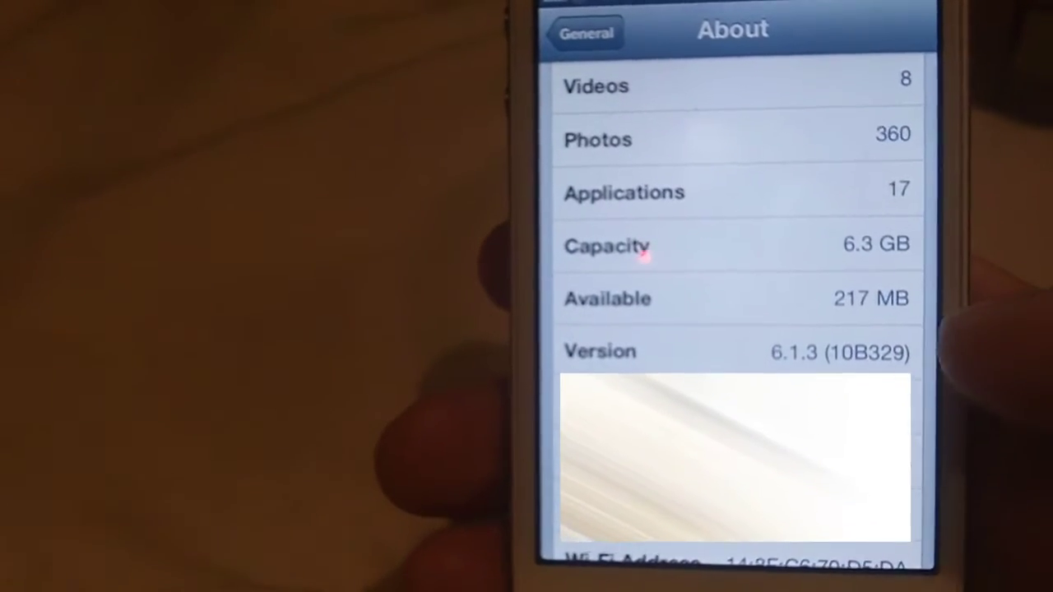
{"action": "scroll", "coordinate": [880, 279], "scroll_direction": "down", "scroll_amount": 2}
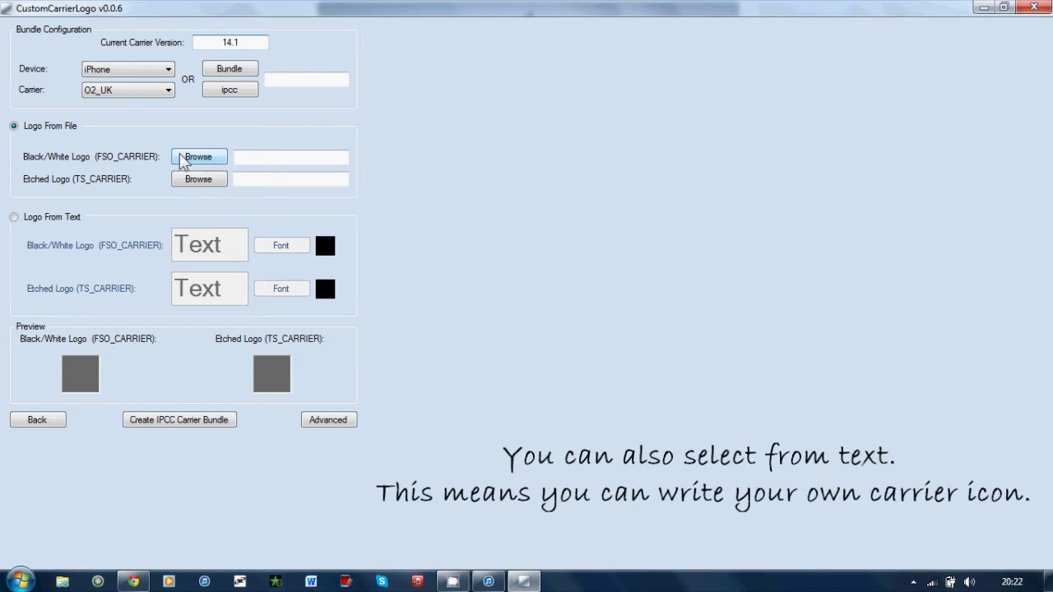
- Load etched@2x from the Cut tthe rope subfolder of the desktop's Carrier logo folder as the black/white logo (FSO_CARRIER)
{"action": "left_click", "coordinate": [200, 159]}
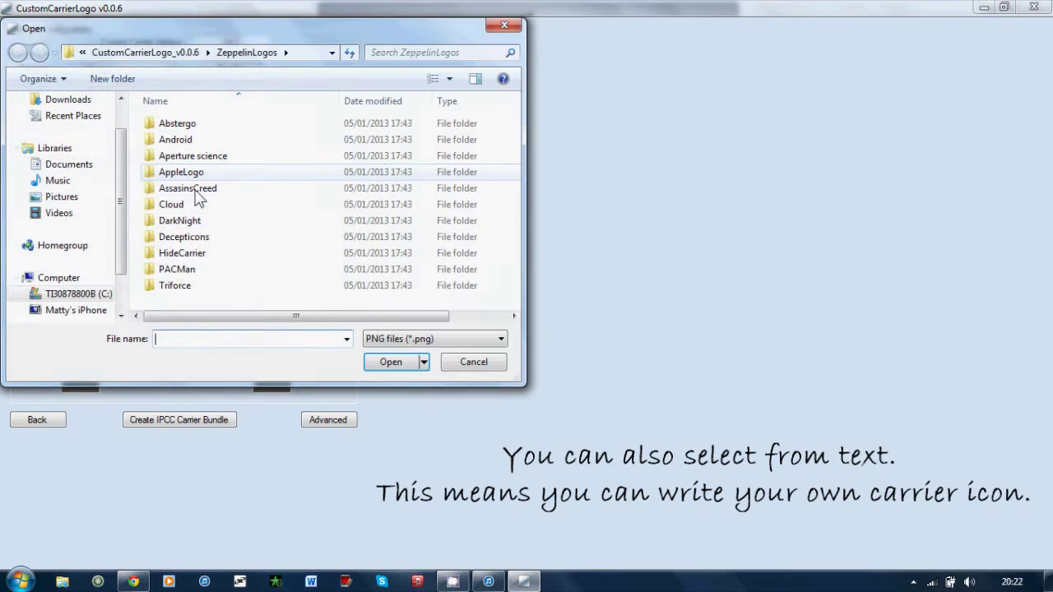
{"action": "scroll", "coordinate": [99, 179], "scroll_direction": "up", "scroll_amount": 1}
{"action": "left_click", "coordinate": [61, 98]}
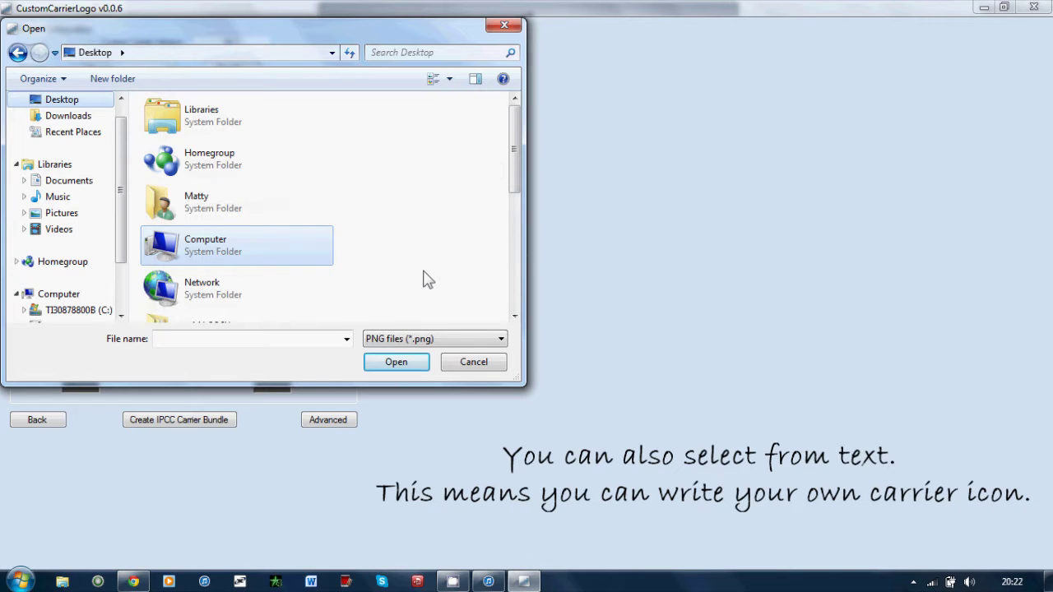
{"action": "scroll", "coordinate": [427, 279], "scroll_direction": "down", "scroll_amount": 3}
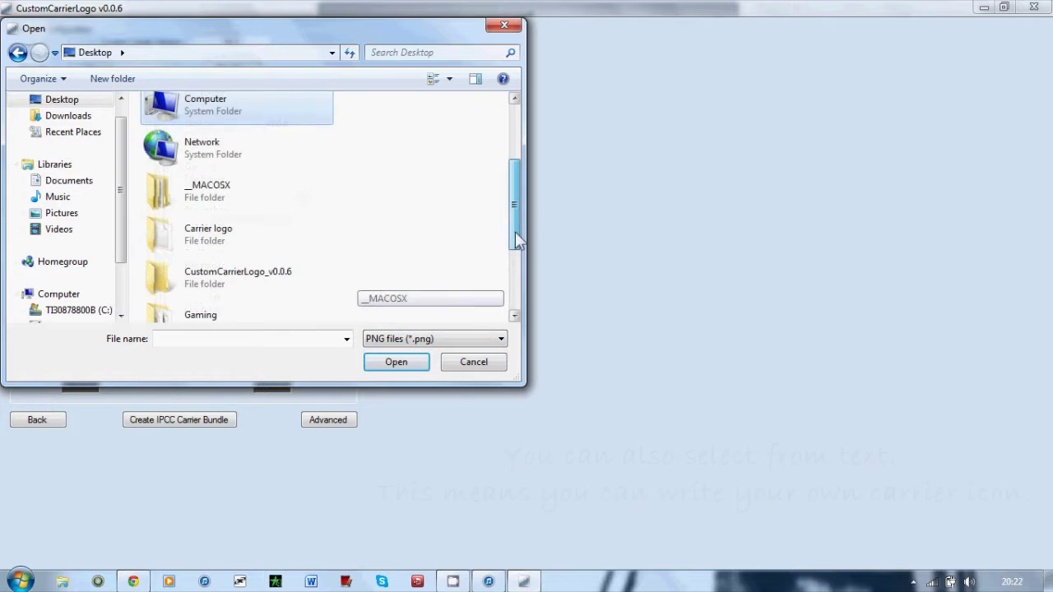
{"action": "double_click", "coordinate": [302, 193]}
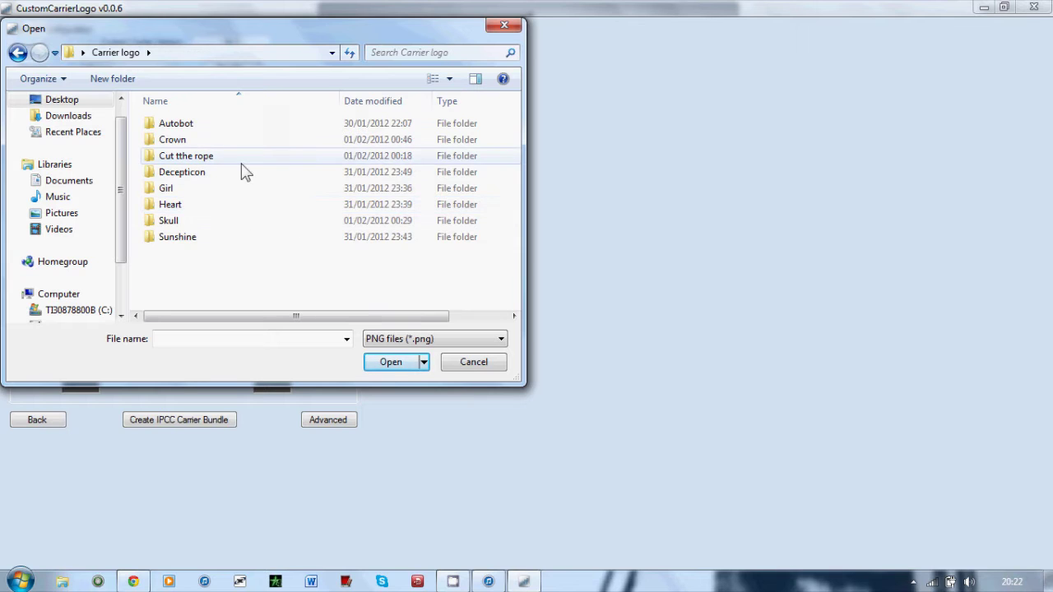
{"action": "double_click", "coordinate": [241, 156]}
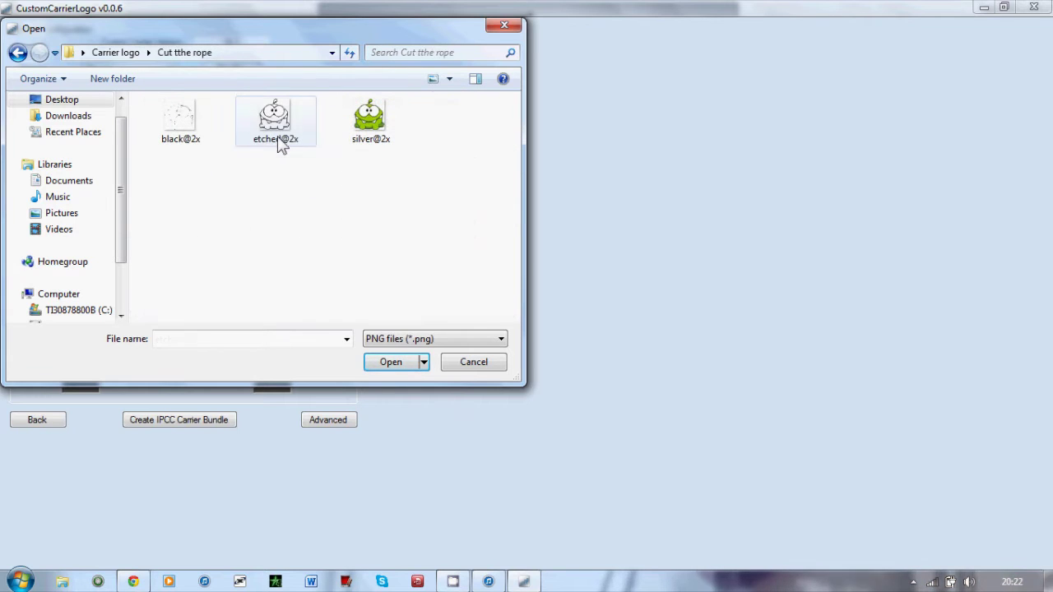
{"action": "left_click", "coordinate": [277, 138]}
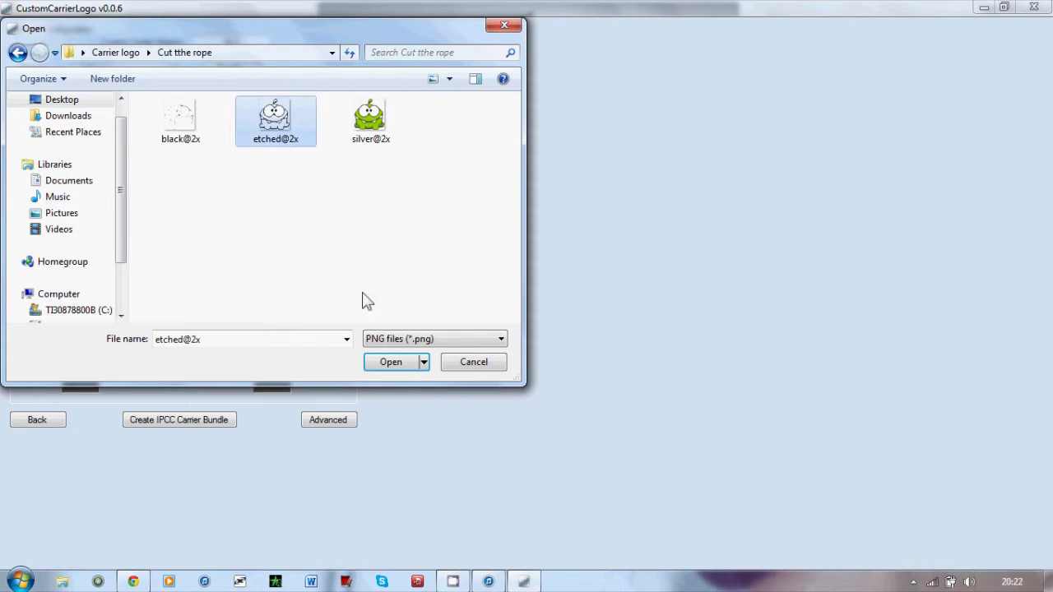
{"action": "left_click", "coordinate": [391, 362]}
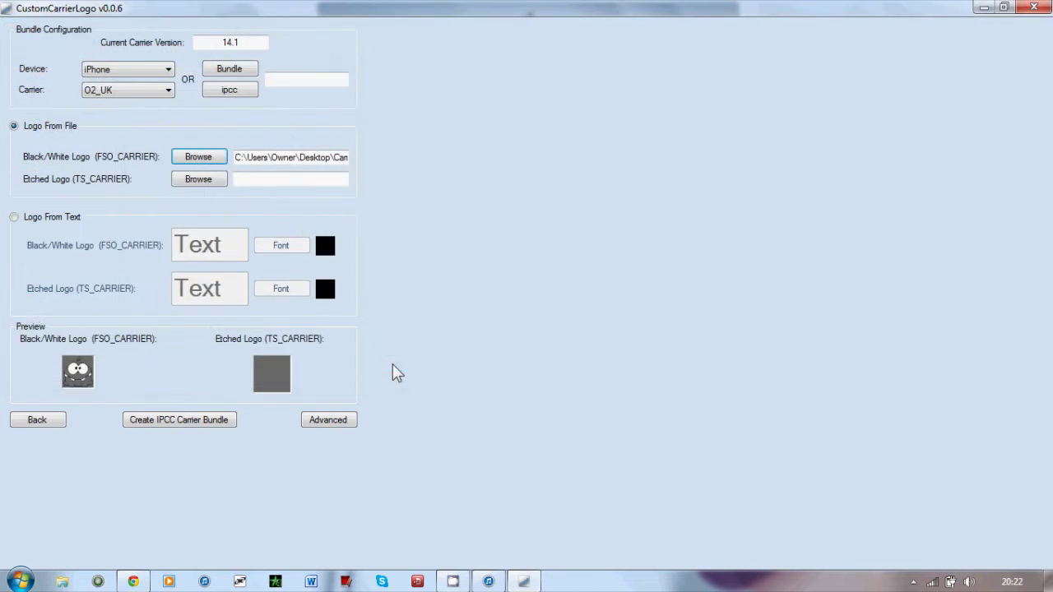
- Load the green silver@2x image from the Carrier logo folder as the etched logo (TS_CARRIER) and create the IPCC carrier bundle
{"action": "left_click", "coordinate": [205, 187]}
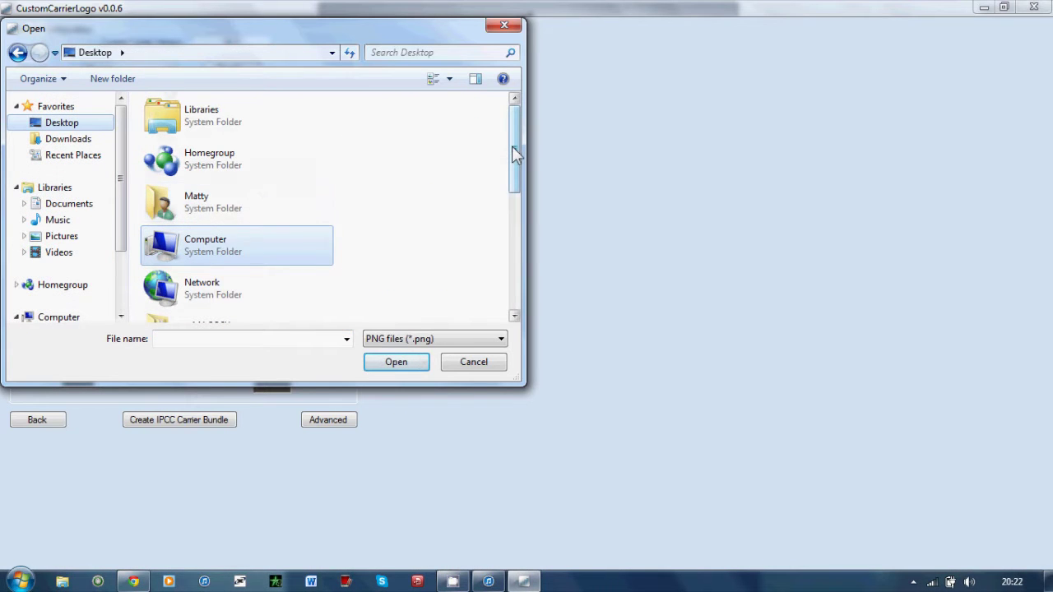
{"action": "left_click_drag", "start_coordinate": [513, 148], "coordinate": [513, 193]}
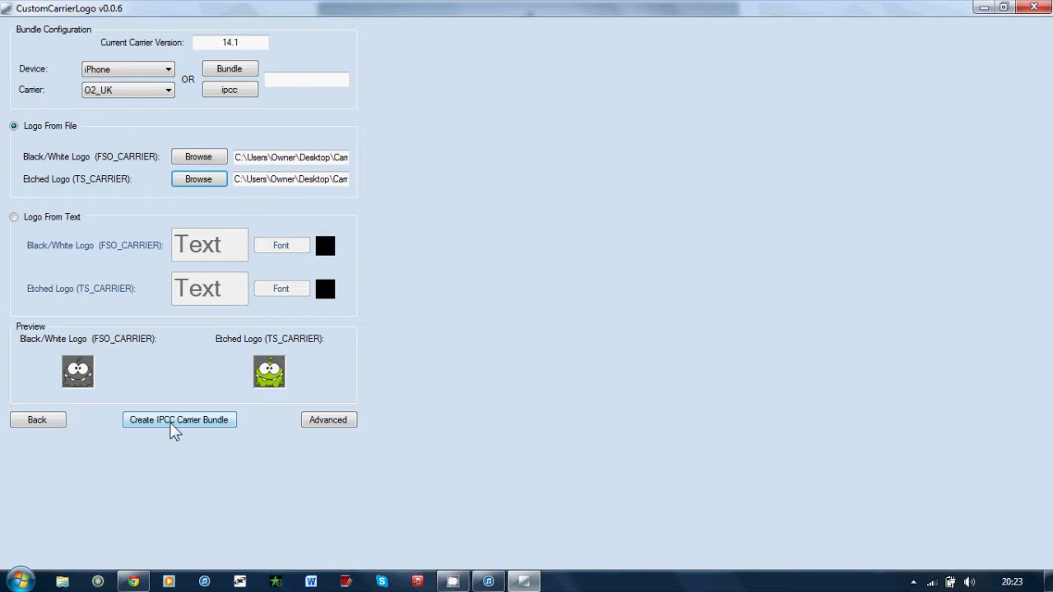
{"action": "left_click", "coordinate": [175, 420]}
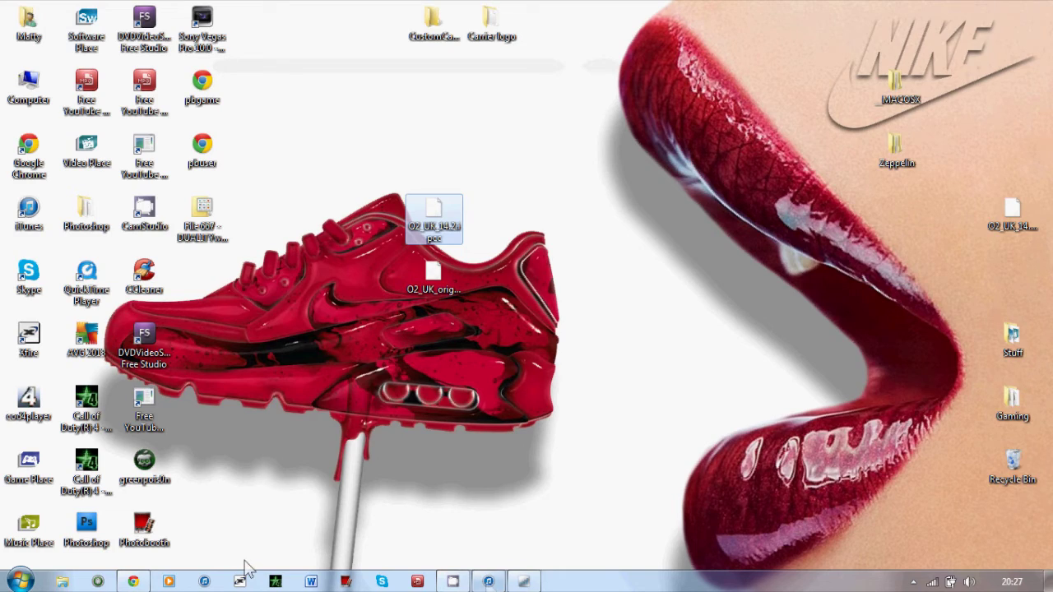
- Switch to iTunes and restore the iPhone from a file, using the carrier configuration file O2_UK_14.2.ipcc on the desktop
{"action": "left_click", "coordinate": [488, 581]}
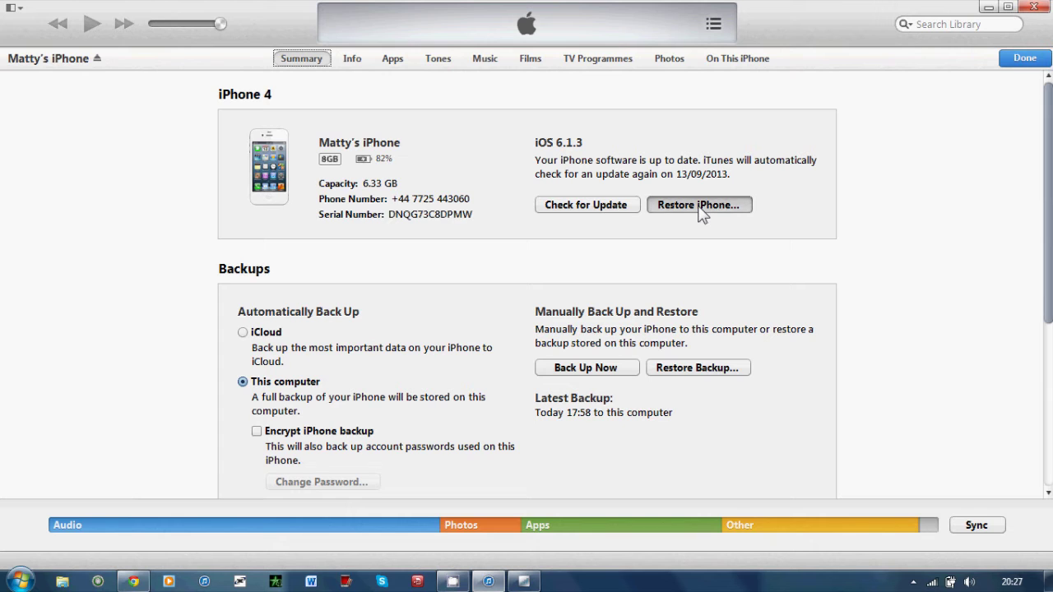
{"action": "left_click", "coordinate": [699, 206], "text": "shift"}
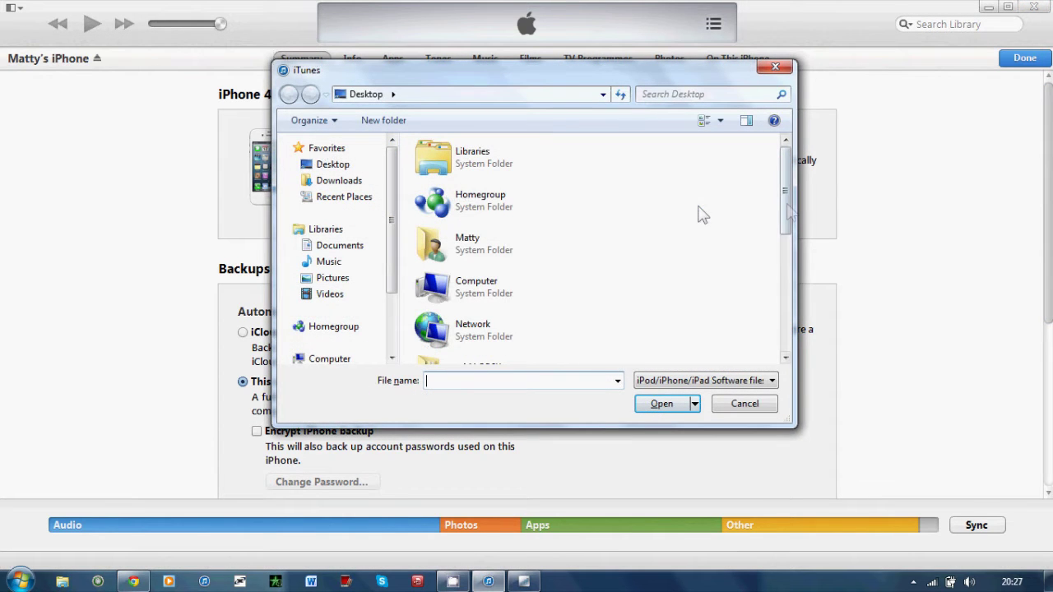
{"action": "scroll", "coordinate": [788, 212], "scroll_direction": "down", "scroll_amount": 1}
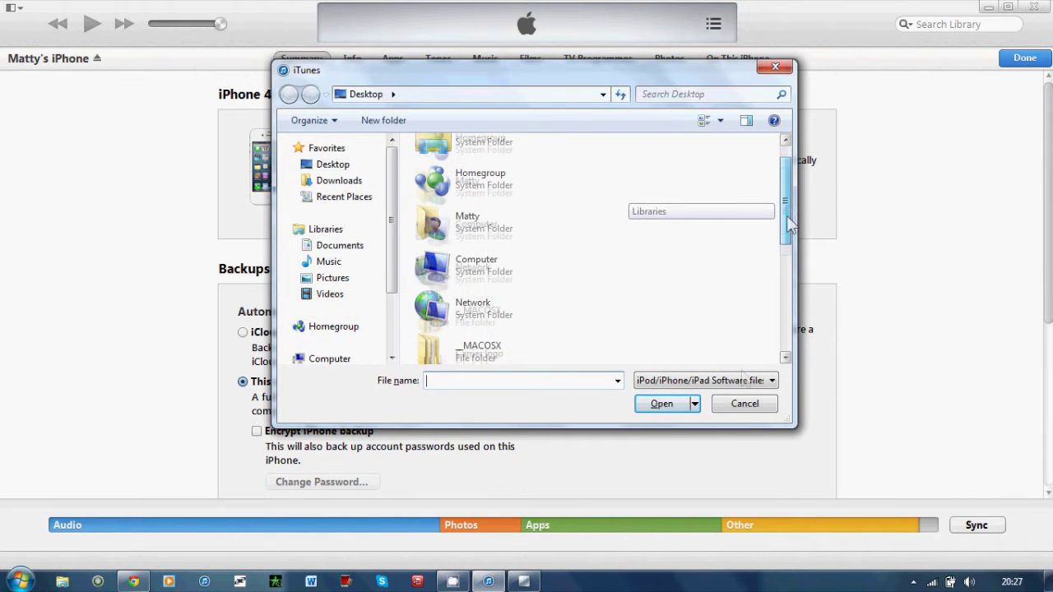
{"action": "left_click", "coordinate": [744, 380]}
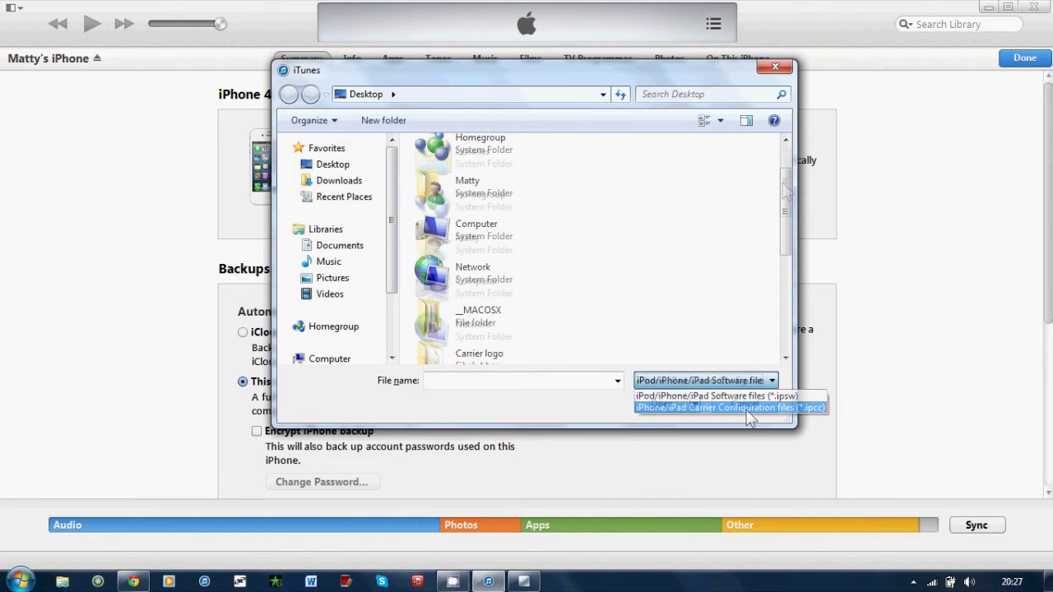
{"action": "left_click", "coordinate": [747, 408]}
{"action": "scroll", "coordinate": [786, 227], "scroll_direction": "down", "scroll_amount": 1}
{"action": "scroll", "coordinate": [785, 226], "scroll_direction": "down", "scroll_amount": 4}
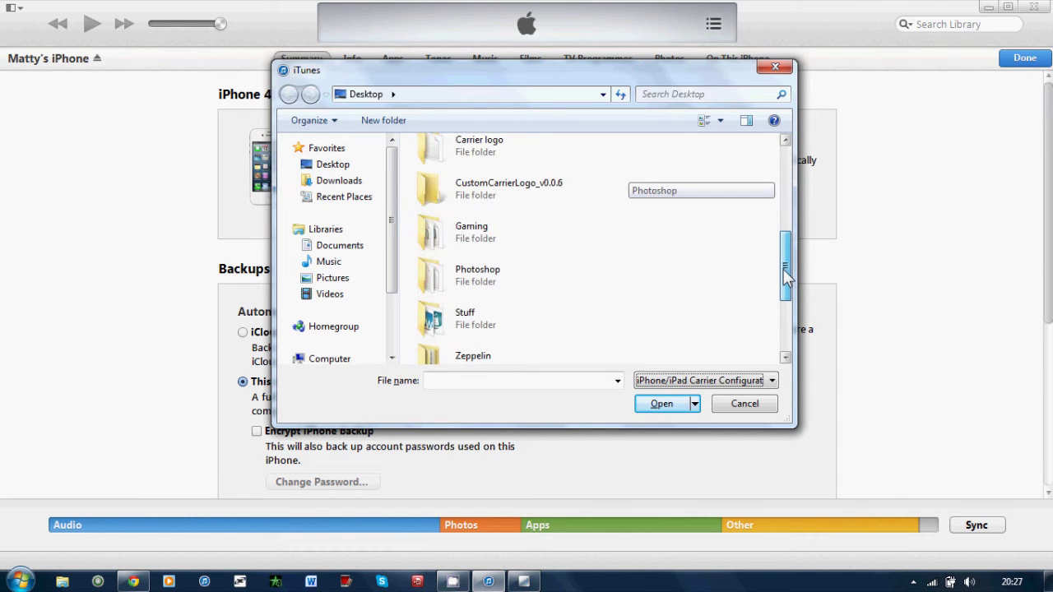
{"action": "scroll", "coordinate": [785, 278], "scroll_direction": "down", "scroll_amount": 3}
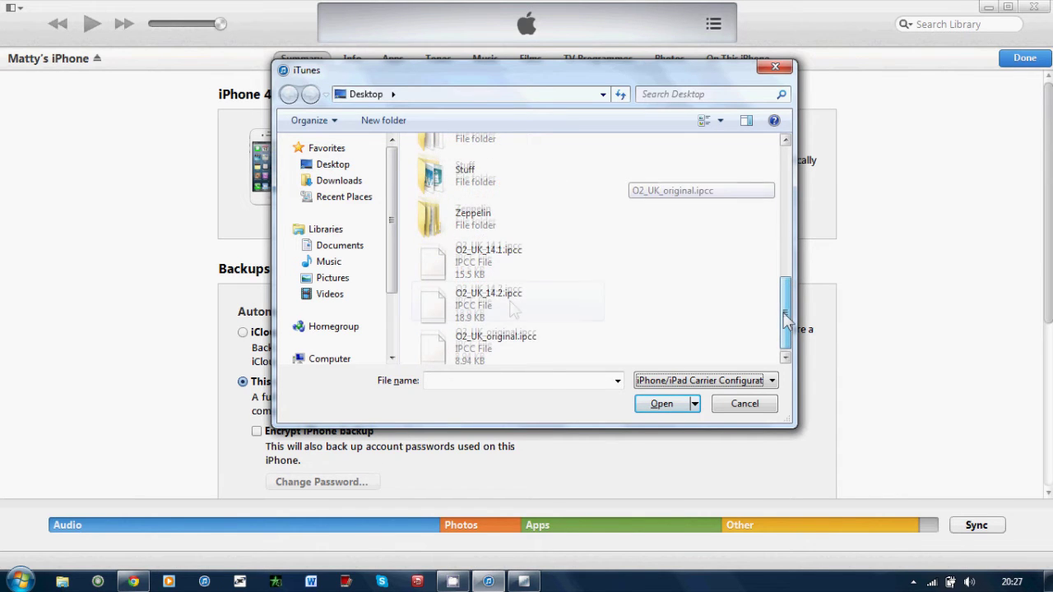
{"action": "left_click", "coordinate": [514, 309]}
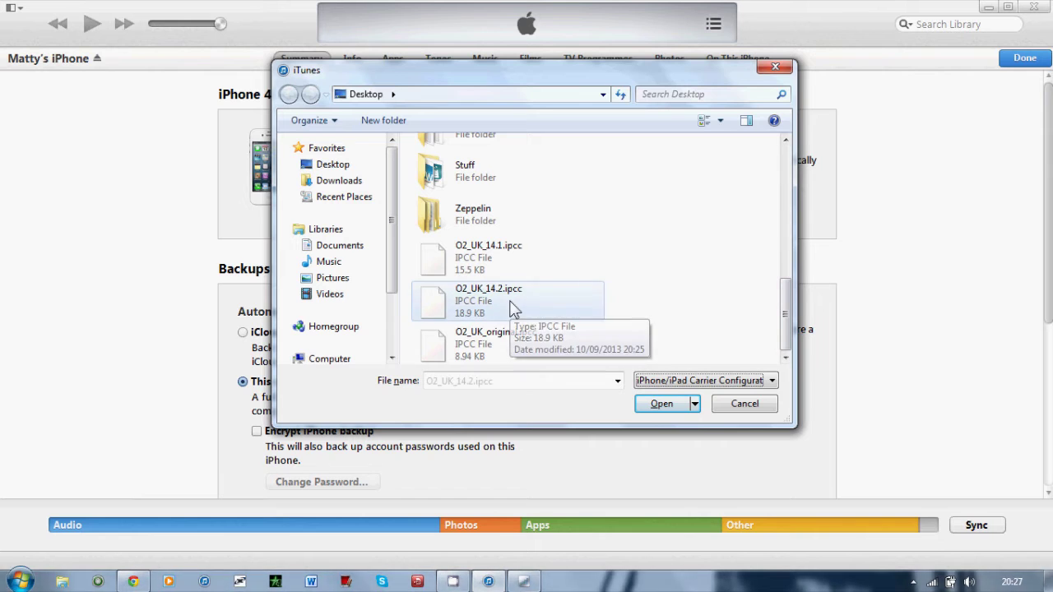
{"action": "left_click", "coordinate": [662, 403]}
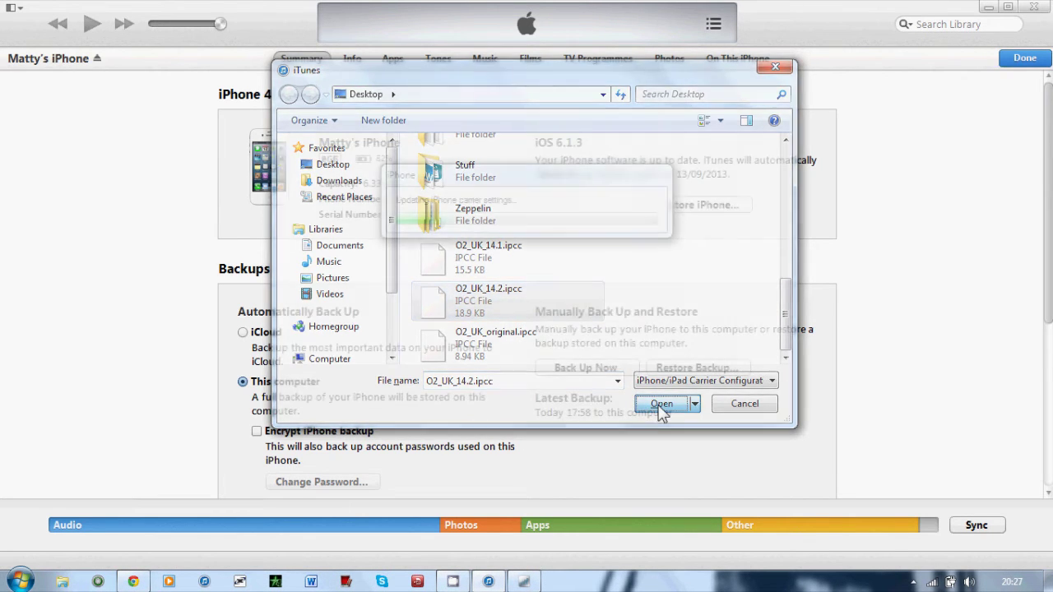